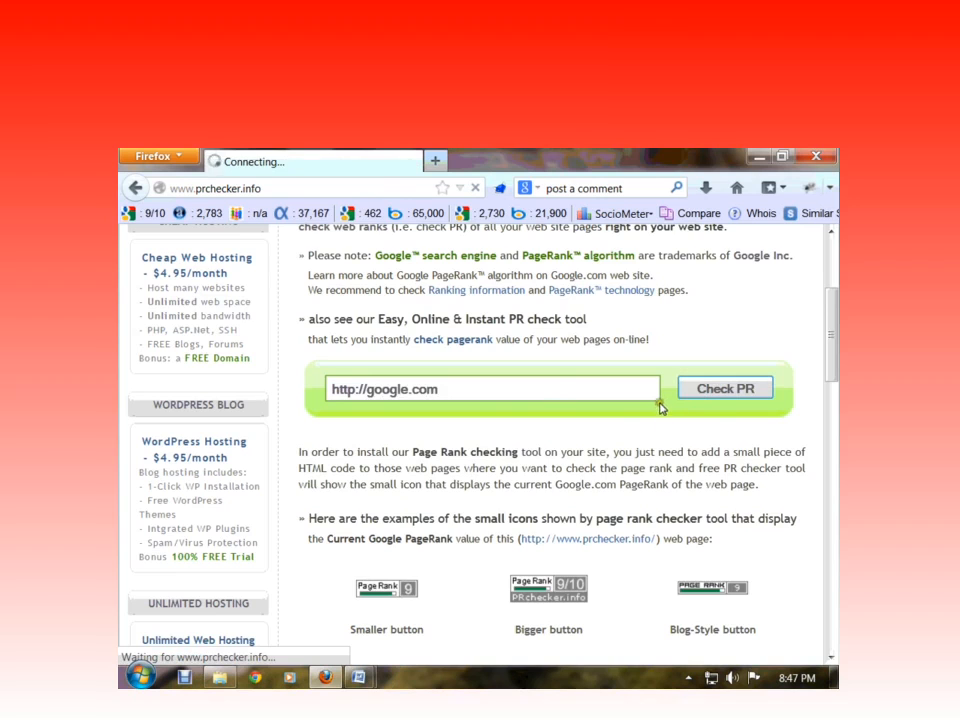
pyautogui.scroll(-2, 613, 426)
pyautogui.scroll(-2, 610, 428)
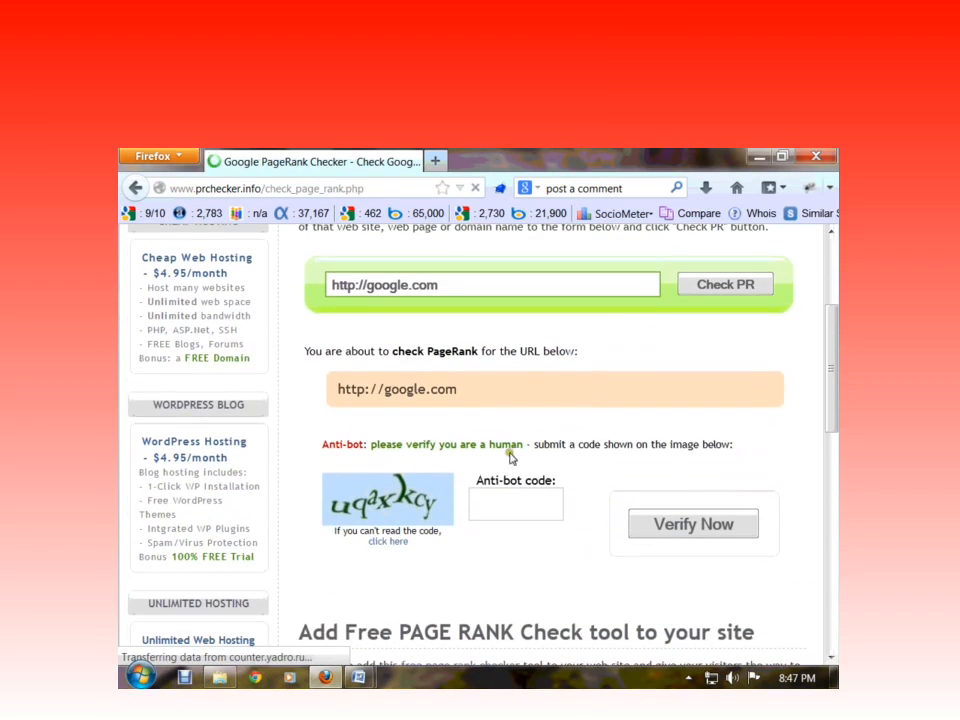
pyautogui.write('uwa')
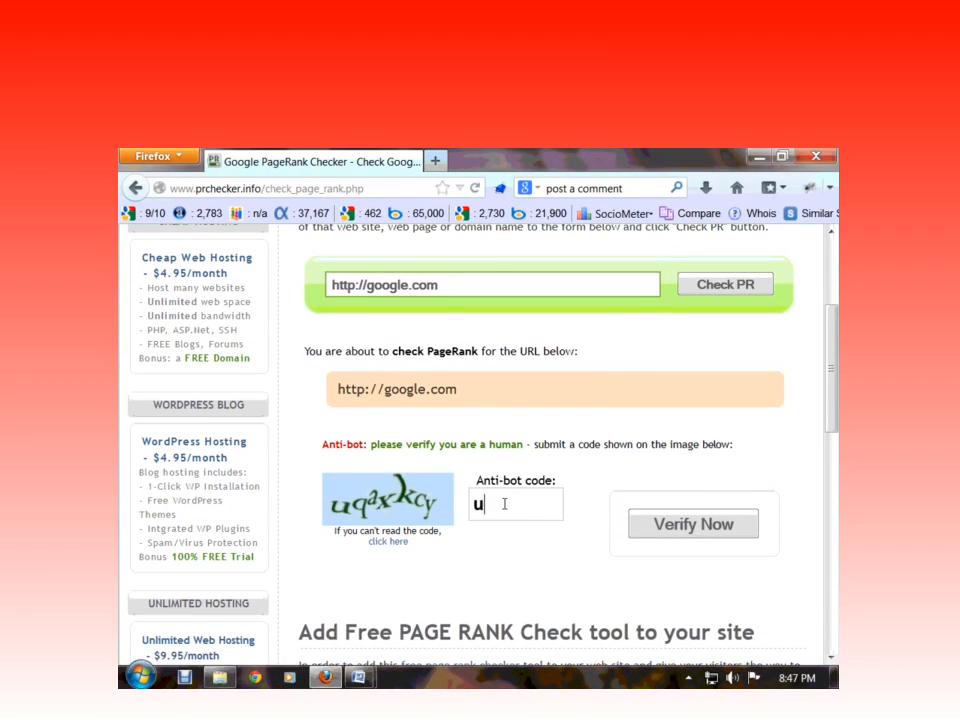
pyautogui.press('BackSpace')
pyautogui.press('BackSpace')
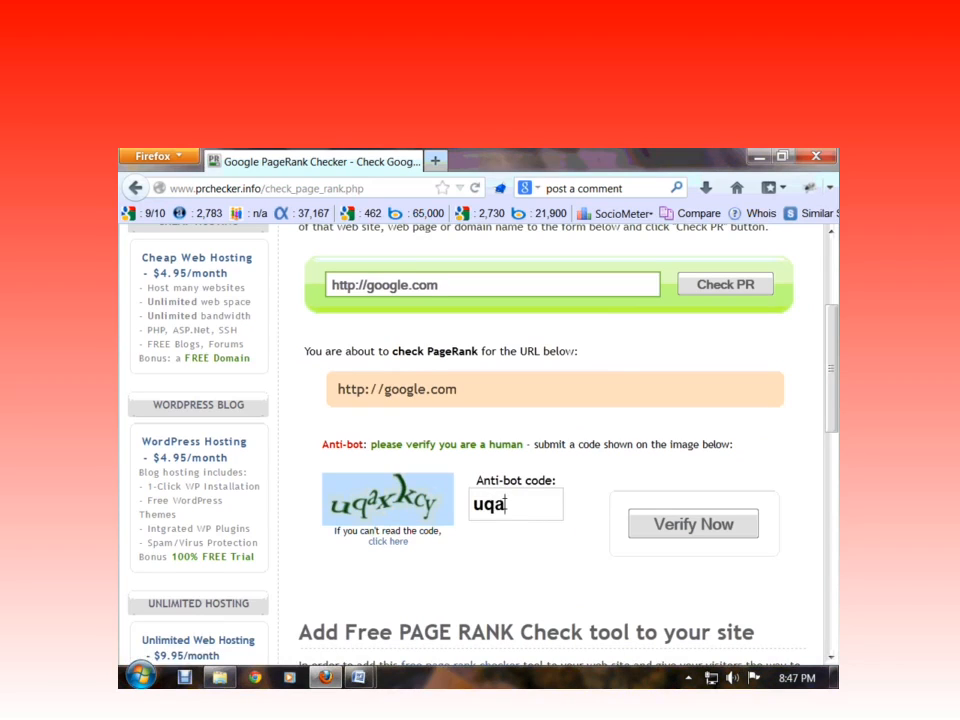
pyautogui.write('qaxkcy')
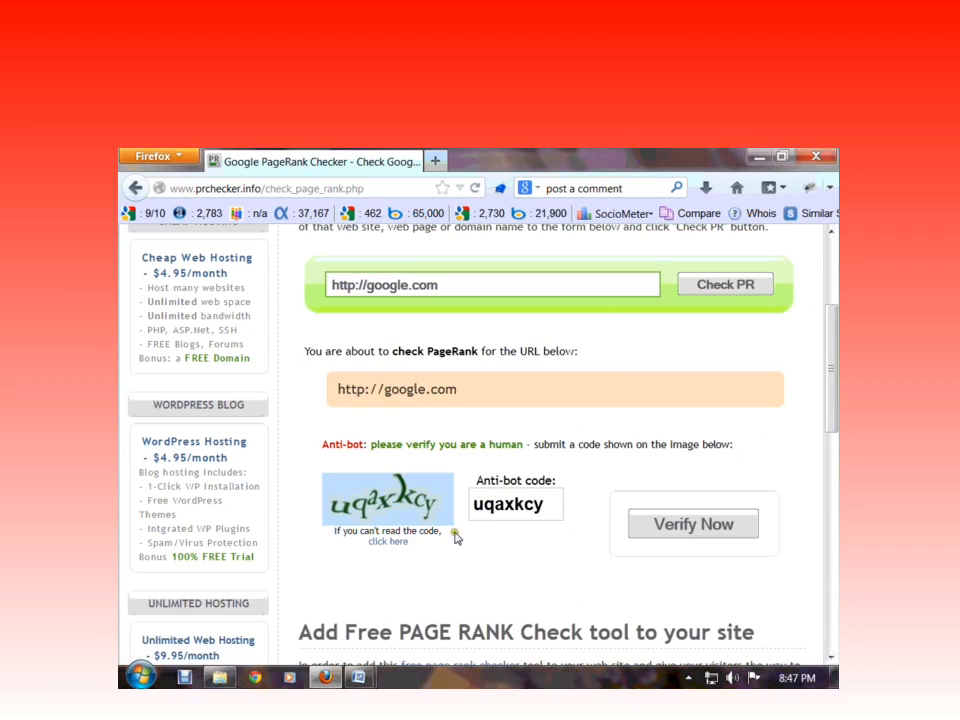
pyautogui.click(710, 525)
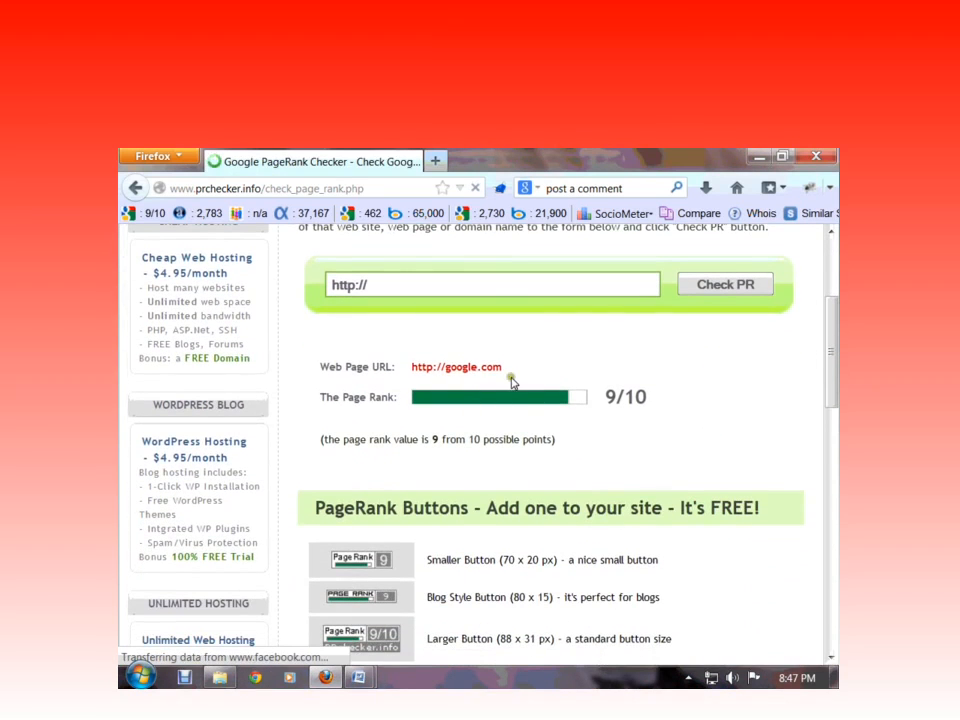
# - Examine the google.com PageRank result, highlighting the checked web page URL and its rank score
pyautogui.moveTo(574, 377); pyautogui.dragTo(407, 380)
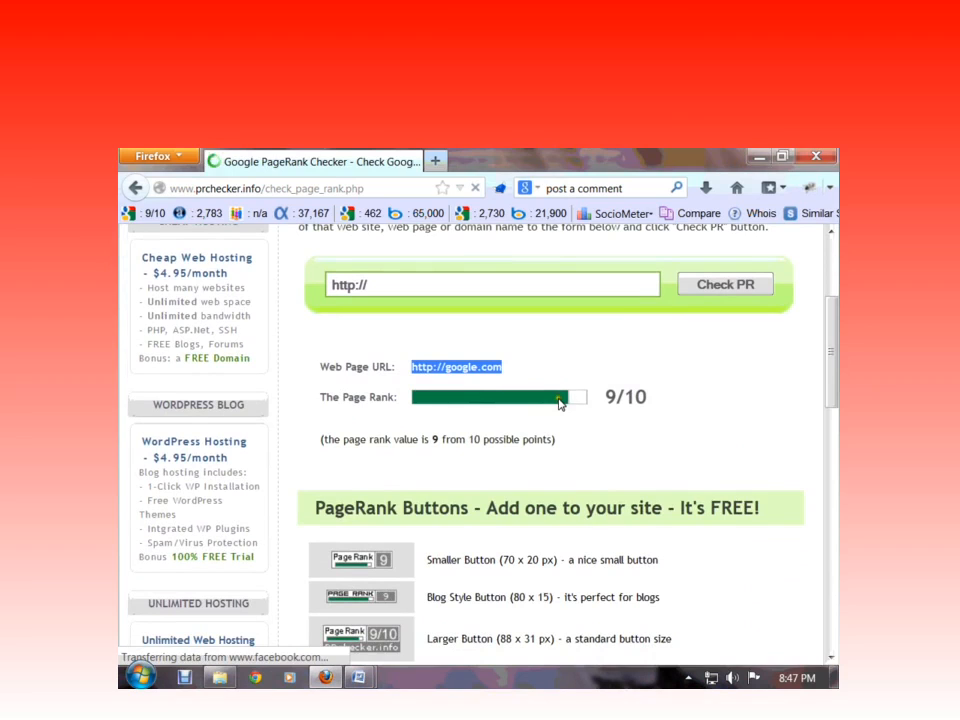
pyautogui.moveTo(677, 403); pyautogui.dragTo(581, 408)
pyautogui.click(691, 405)
pyautogui.moveTo(691, 405); pyautogui.dragTo(603, 402)
pyautogui.moveTo(677, 407); pyautogui.dragTo(603, 404)
pyautogui.click(686, 407)
pyautogui.moveTo(677, 411); pyautogui.dragTo(603, 404)
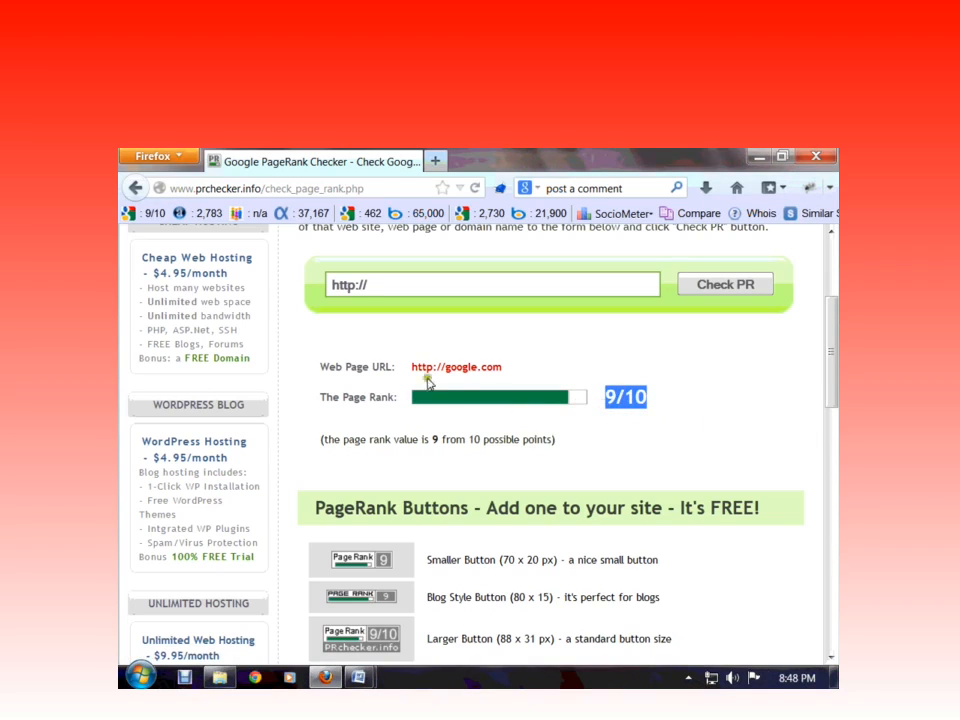
pyautogui.moveTo(681, 418); pyautogui.dragTo(602, 405)
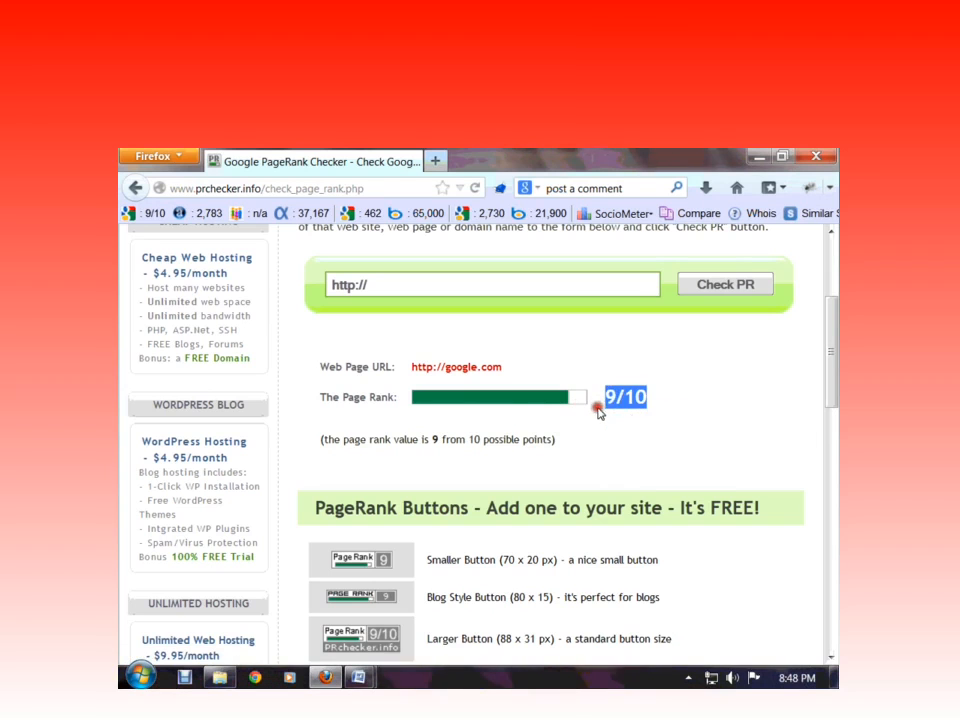
# - Review the PageRank Buttons section and select the HTML code for adding the free page rank check tool to a site
pyautogui.scroll(-1, 598, 450)
pyautogui.scroll(-3, 598, 450)
pyautogui.scroll(2, 597, 441)
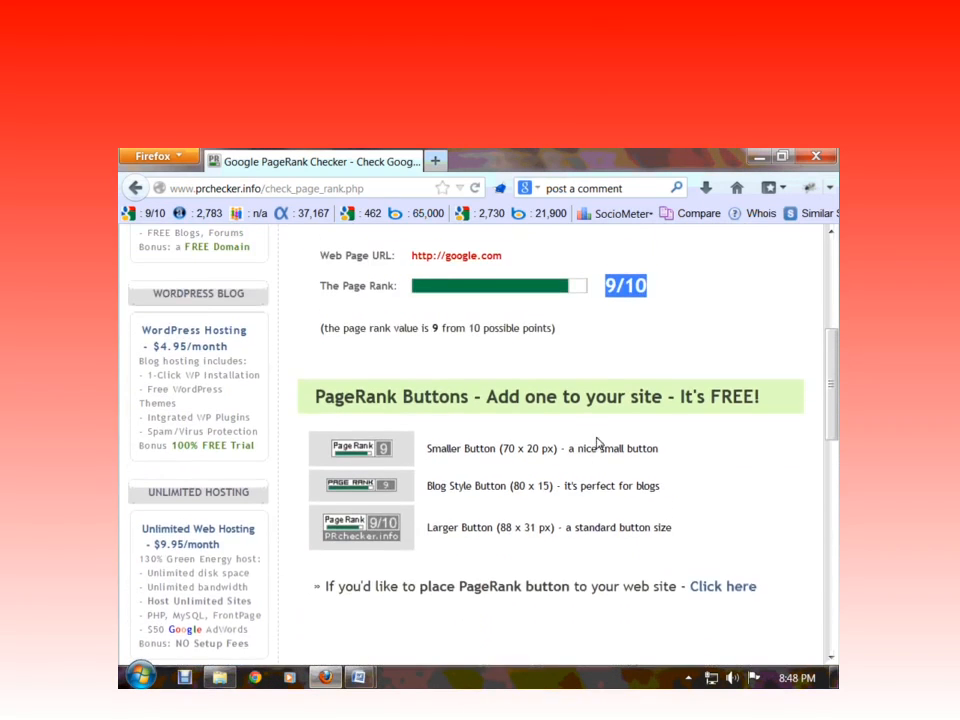
pyautogui.moveTo(330, 415); pyautogui.dragTo(786, 444)
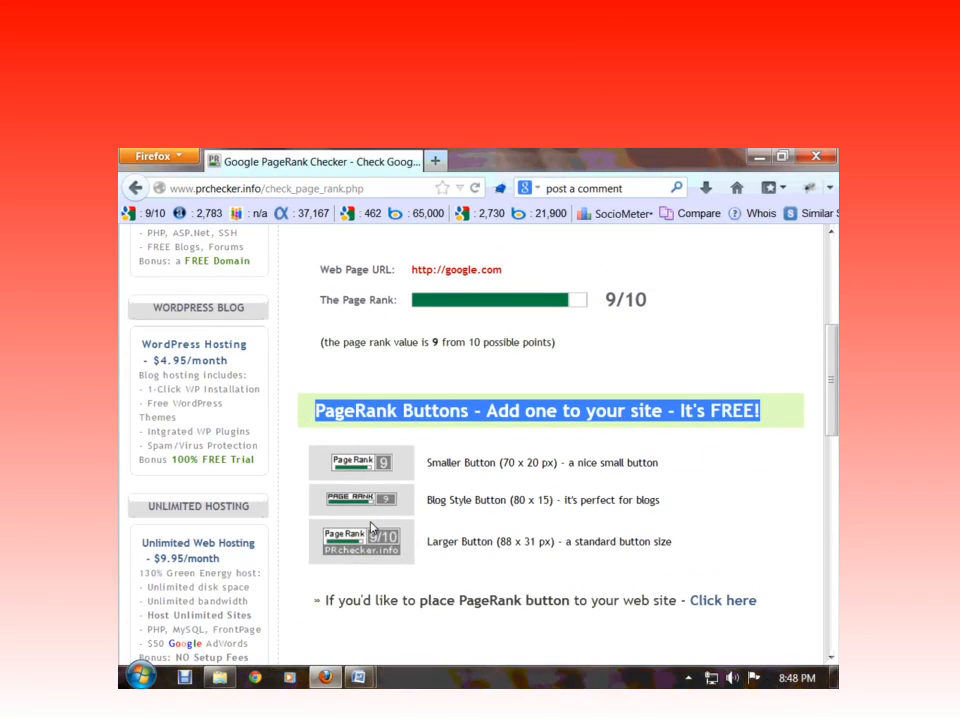
pyautogui.scroll(-5, 598, 583)
pyautogui.scroll(-1, 545, 573)
pyautogui.scroll(2, 537, 572)
pyautogui.click(518, 557)
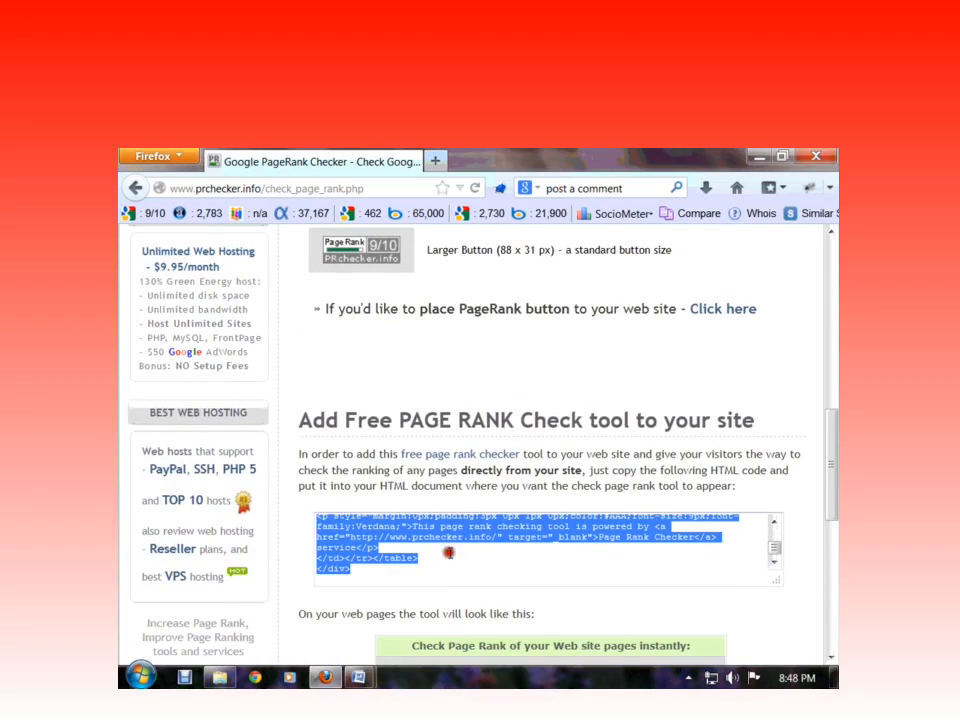
pyautogui.scroll(-5, 443, 558)
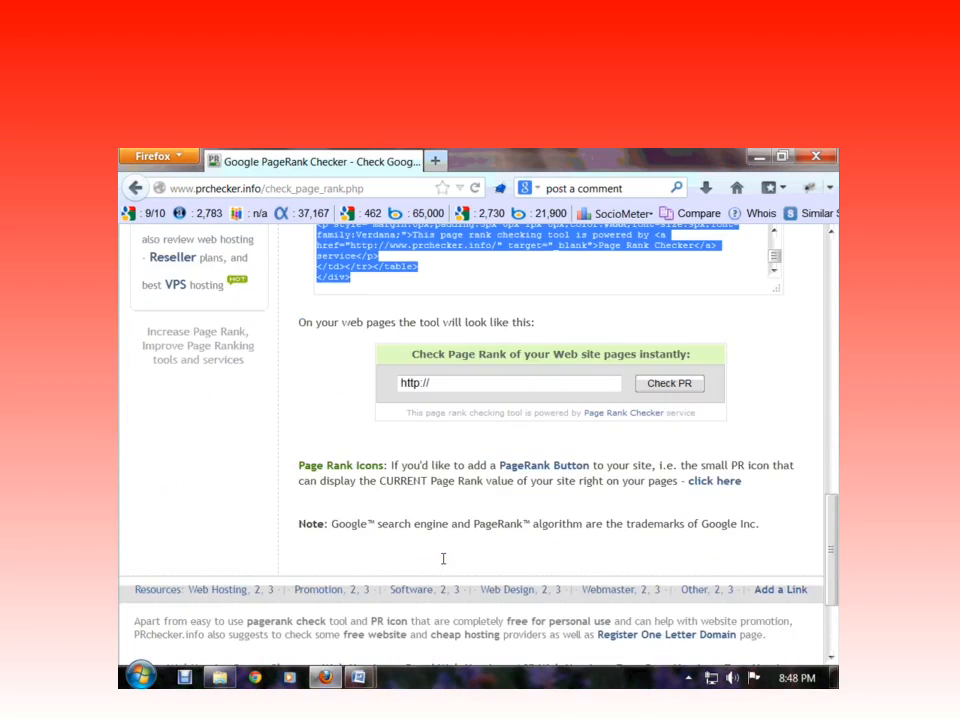
pyautogui.scroll(13, 443, 558)
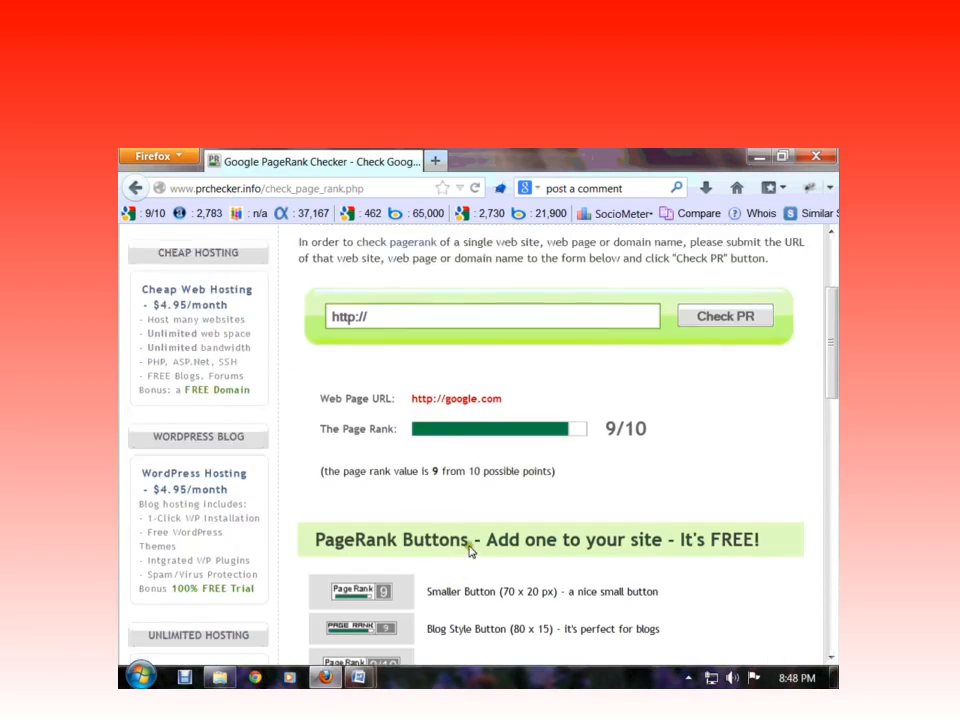
pyautogui.scroll(3, 470, 550)
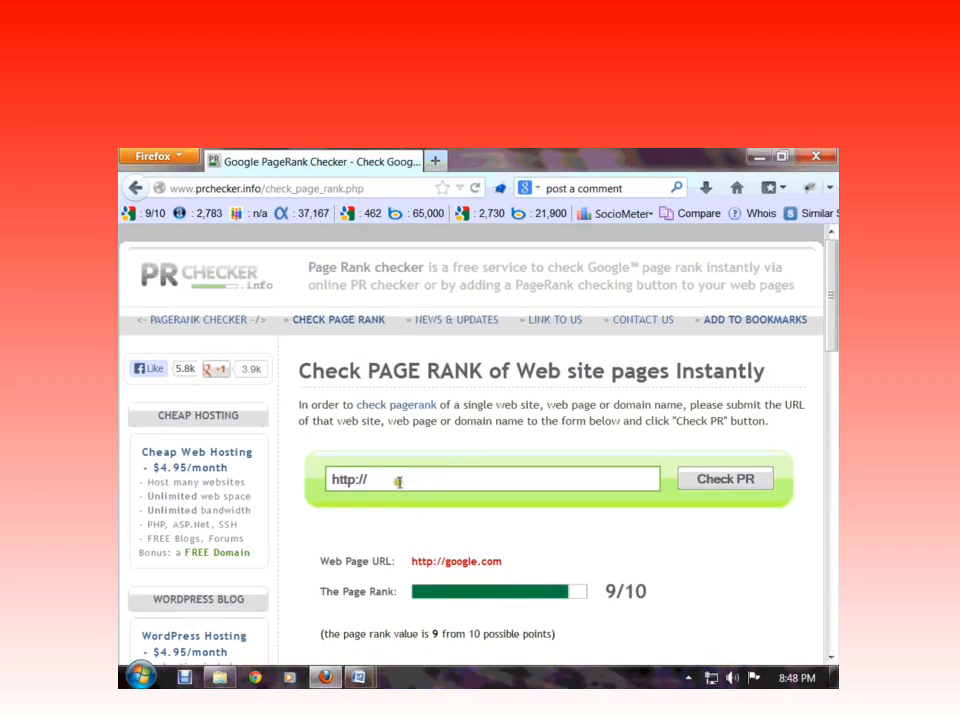
pyautogui.click(398, 481)
pyautogui.write('facebook.co')
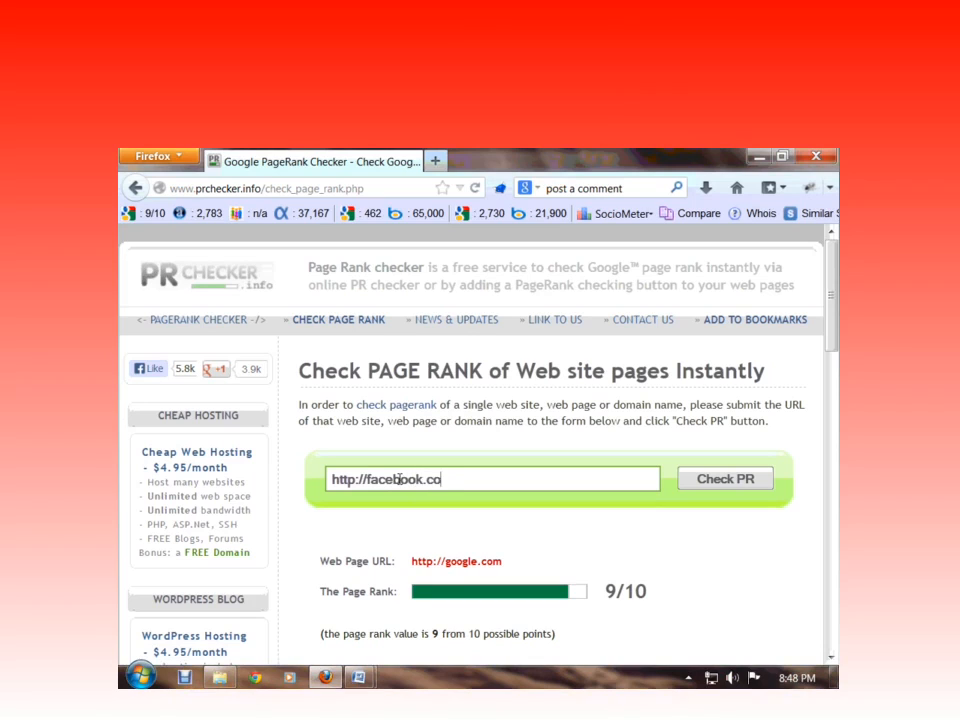
pyautogui.write('m')
pyautogui.click(729, 486)
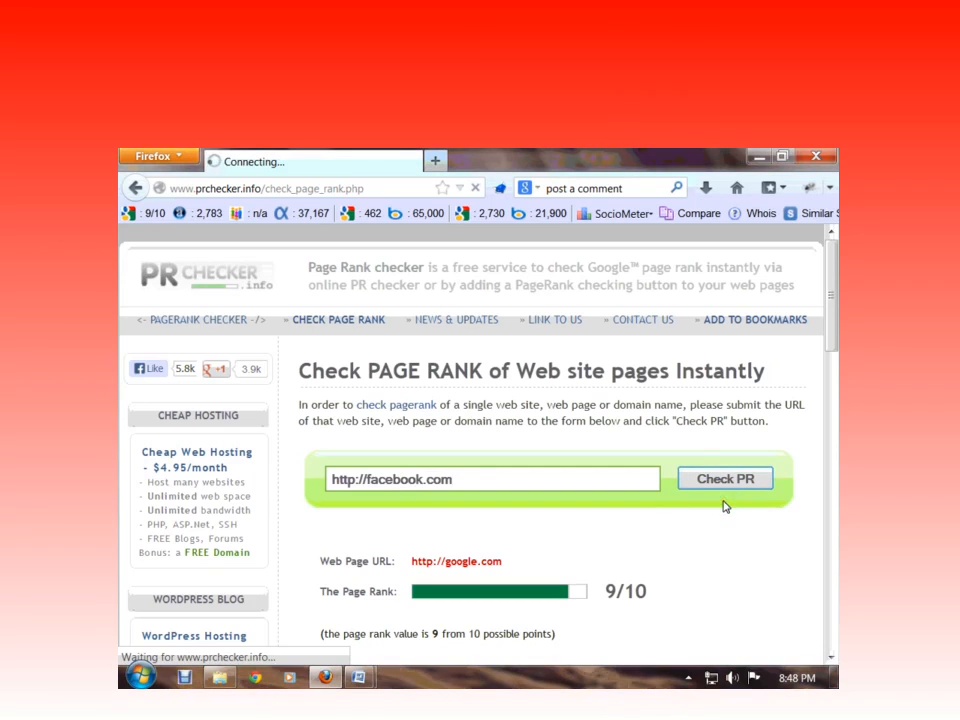
pyautogui.scroll(-2, 669, 495)
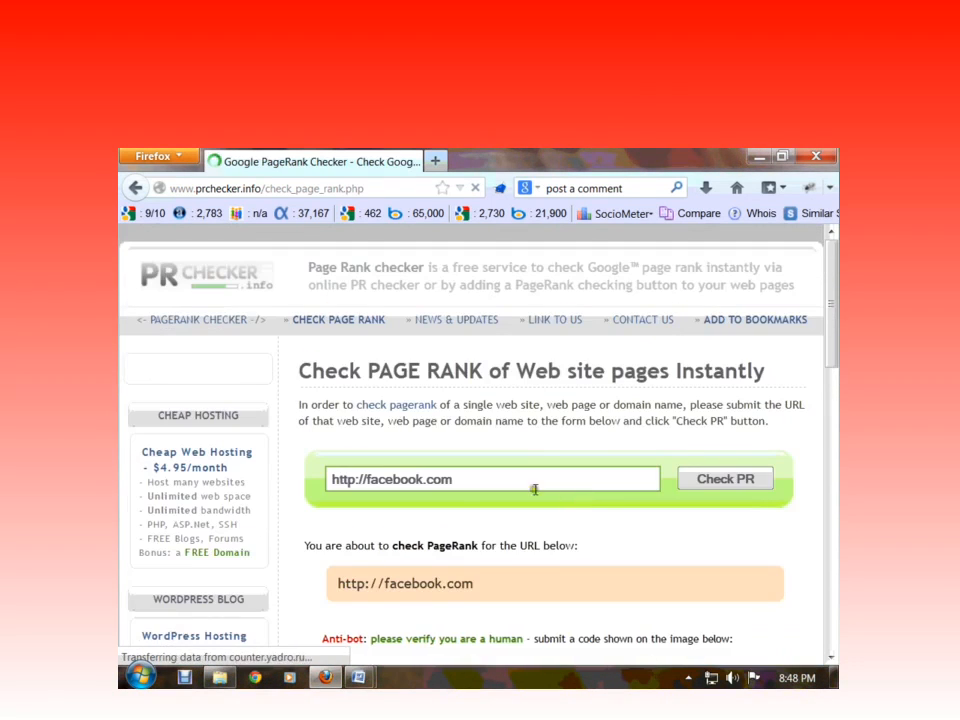
pyautogui.scroll(-3, 514, 510)
pyautogui.click(497, 510)
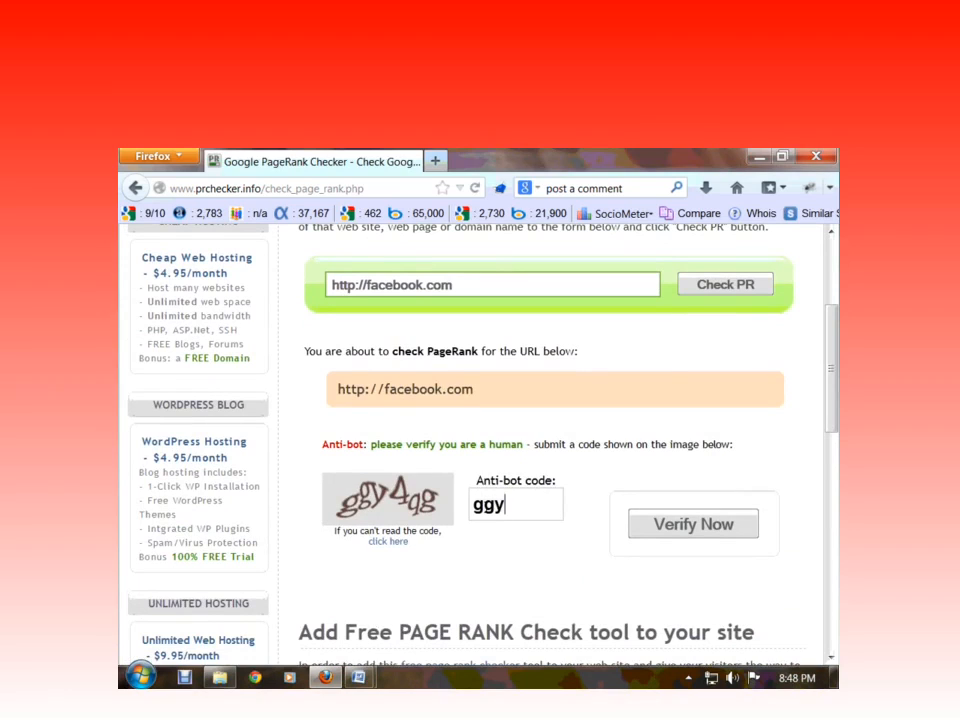
pyautogui.write('ggy4qg')
pyautogui.click(672, 533)
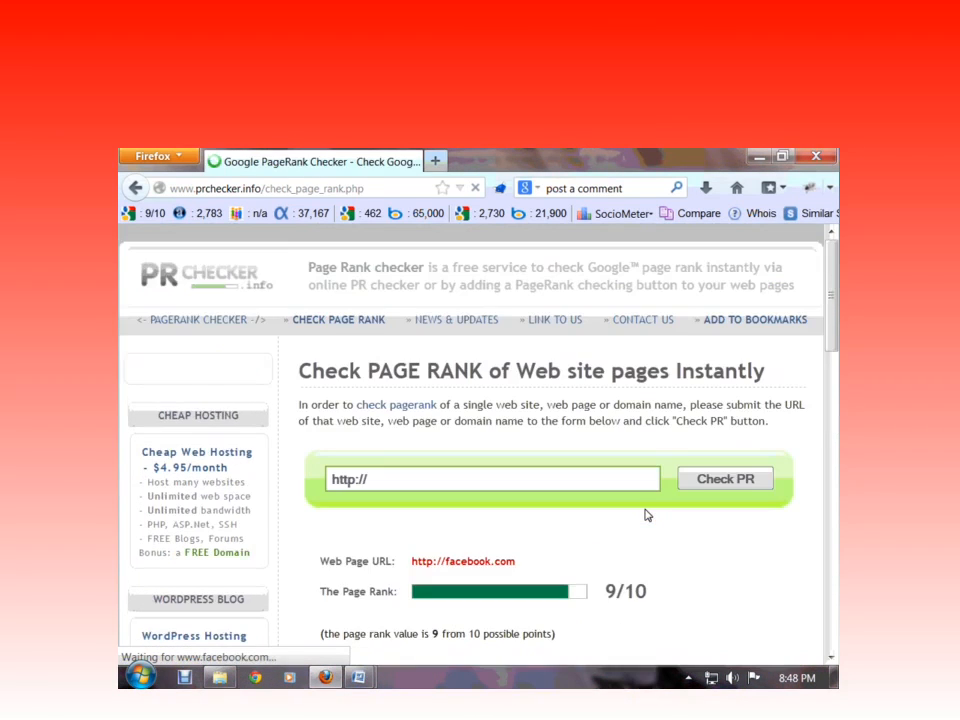
# - Examine the facebook.com PageRank result, highlighting its rank score
pyautogui.scroll(-1, 644, 514)
pyautogui.moveTo(668, 512); pyautogui.dragTo(604, 510)
pyautogui.scroll(-1, 660, 480)
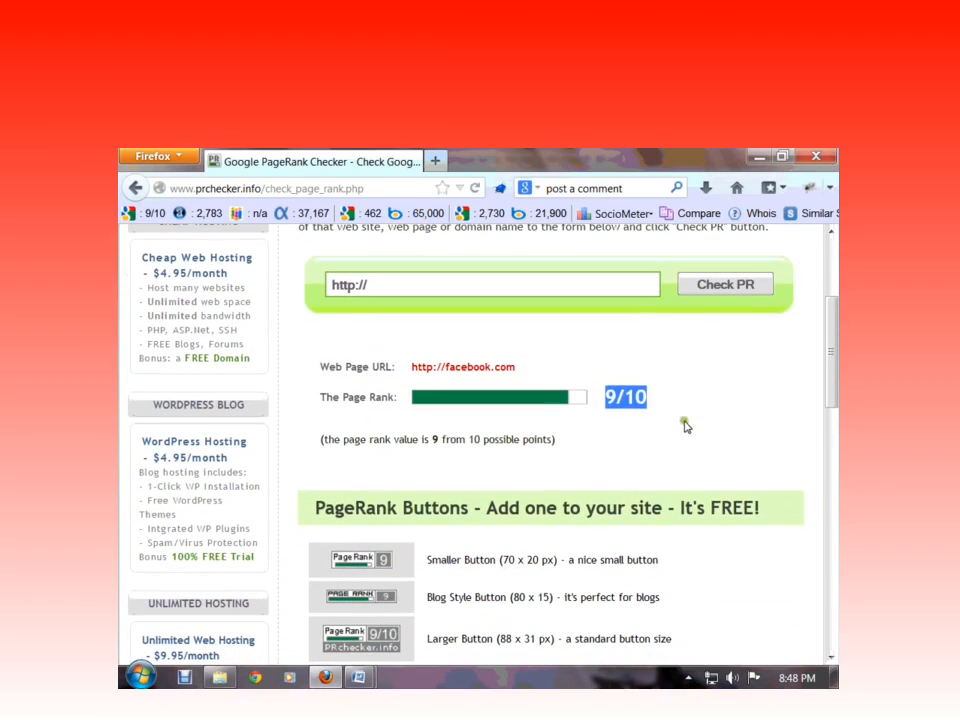
pyautogui.moveTo(700, 395); pyautogui.dragTo(589, 397)
pyautogui.scroll(1, 467, 388)
pyautogui.click(465, 380)
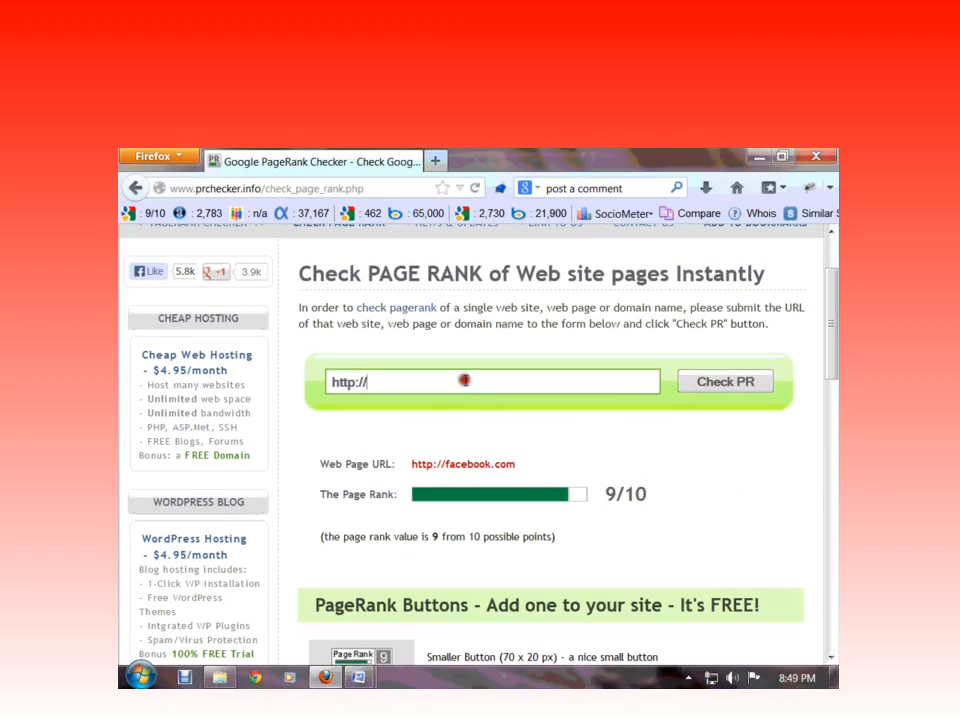
pyautogui.write('youtube.com')
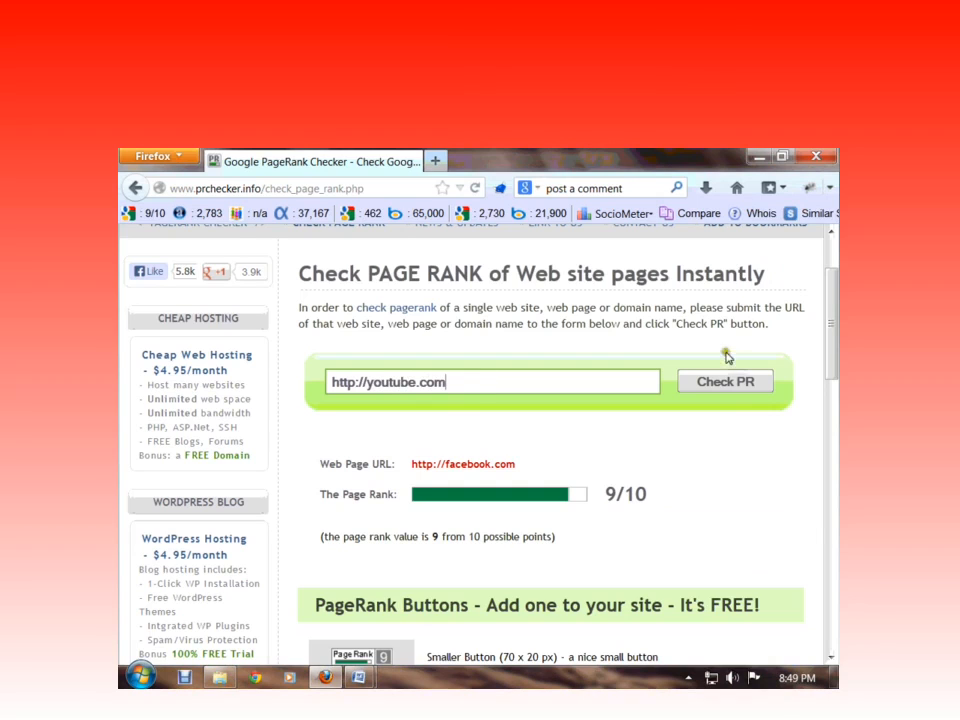
pyautogui.click(726, 386)
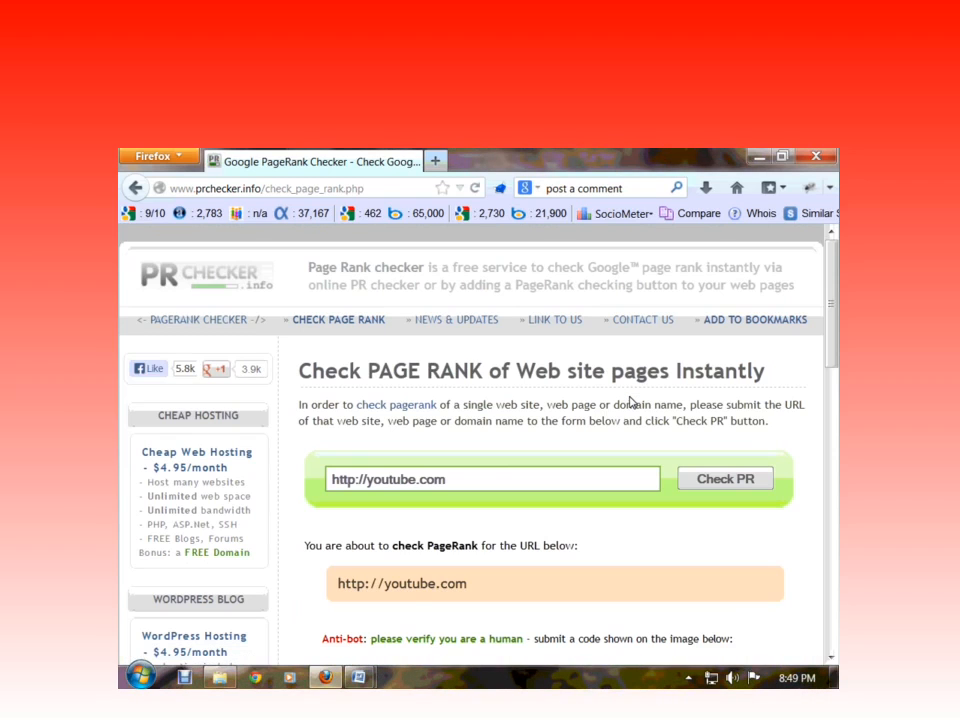
pyautogui.scroll(-4, 482, 461)
pyautogui.click(508, 510)
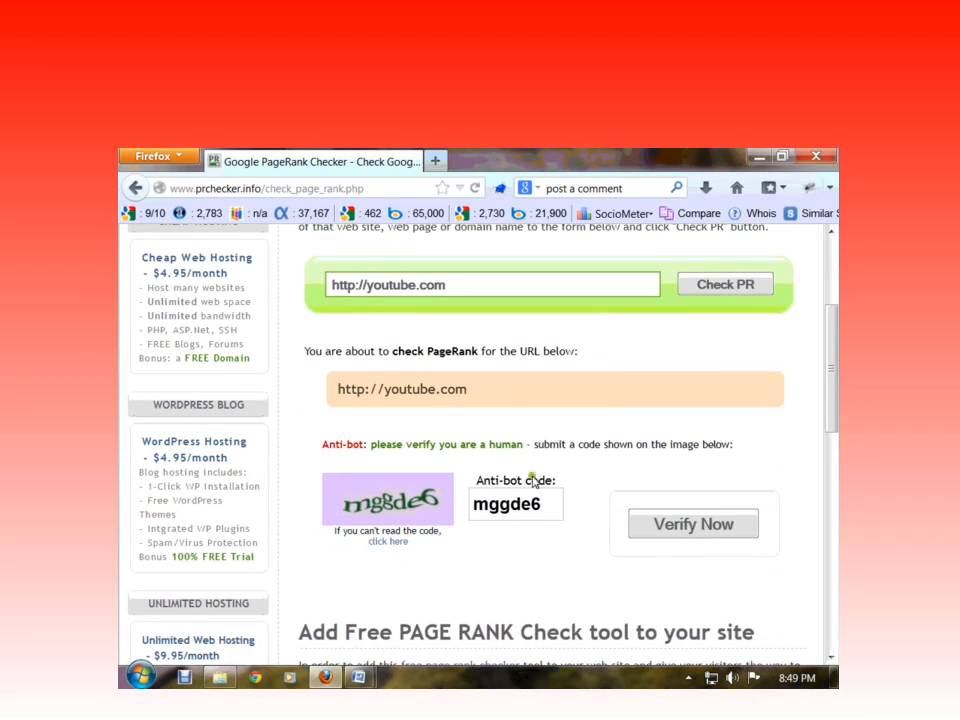
pyautogui.click(716, 525)
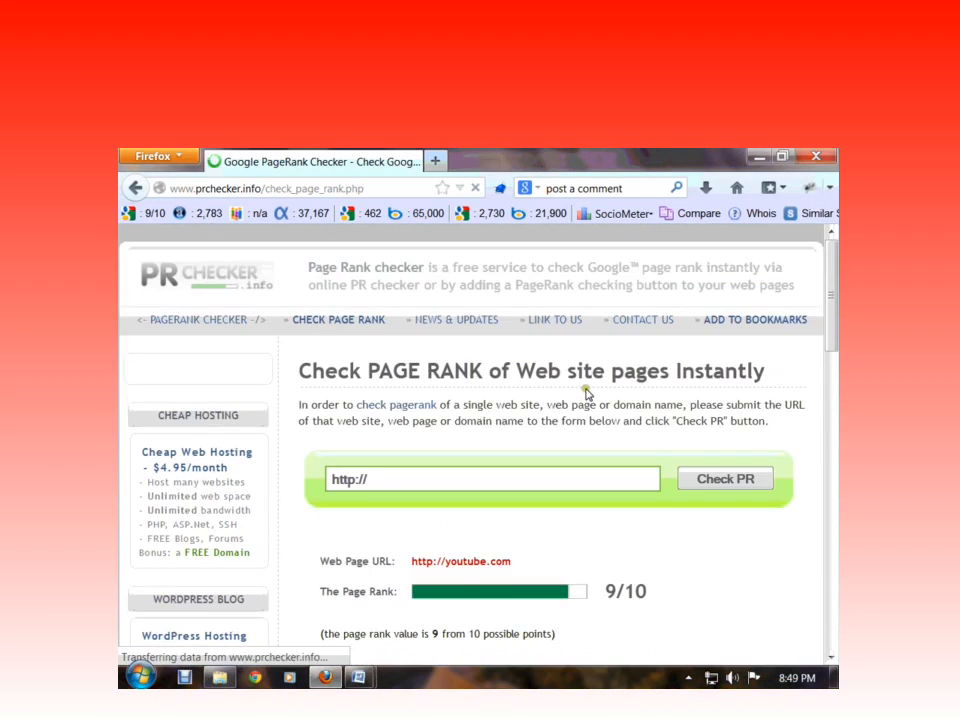
# - Examine the youtube.com PageRank result, highlighting the rank score and the web page URL
pyautogui.scroll(-4, 620, 396)
pyautogui.moveTo(656, 402); pyautogui.dragTo(590, 402)
pyautogui.moveTo(522, 369); pyautogui.dragTo(400, 367)
pyautogui.scroll(-3, 568, 354)
pyautogui.scroll(2, 569, 356)
pyautogui.scroll(1, 568, 356)
pyautogui.click(447, 293)
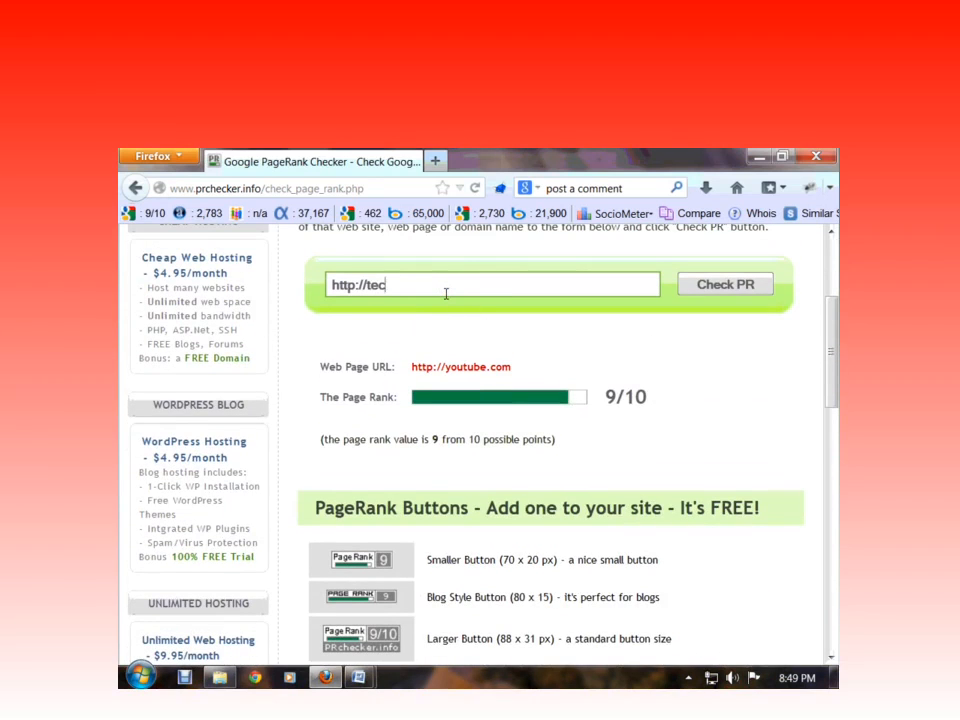
pyautogui.write('techtunes.')
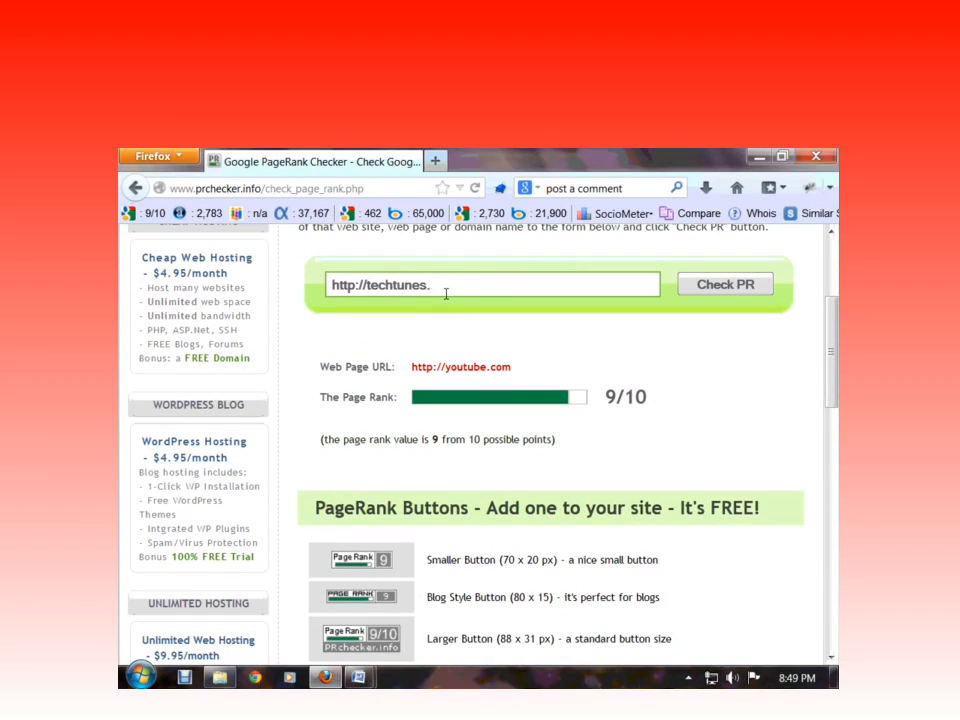
pyautogui.write('om.bd')
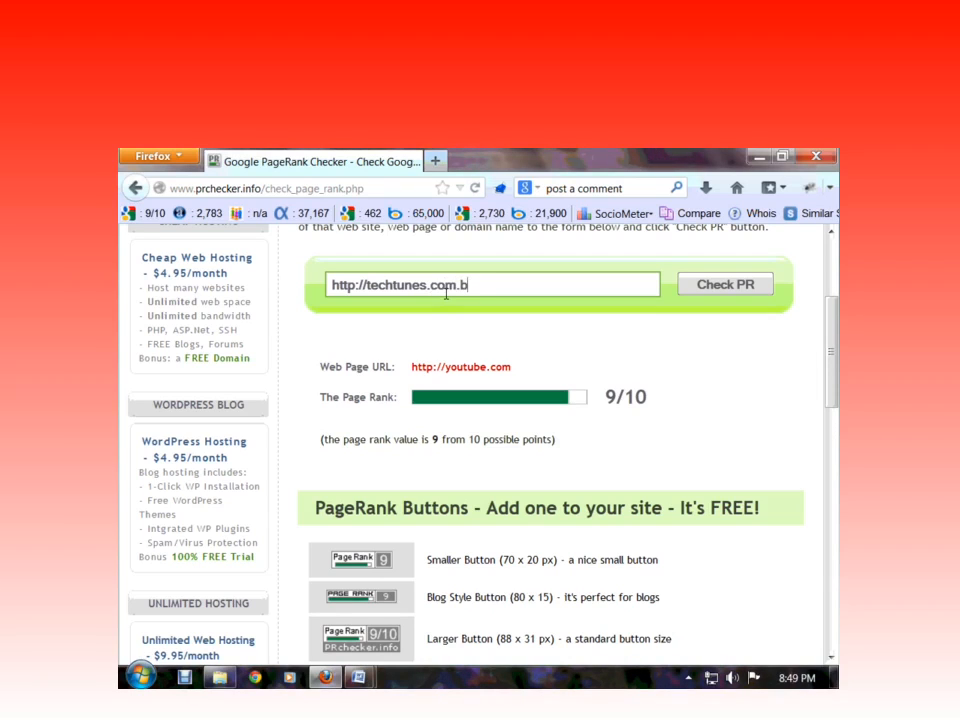
pyautogui.click(684, 291)
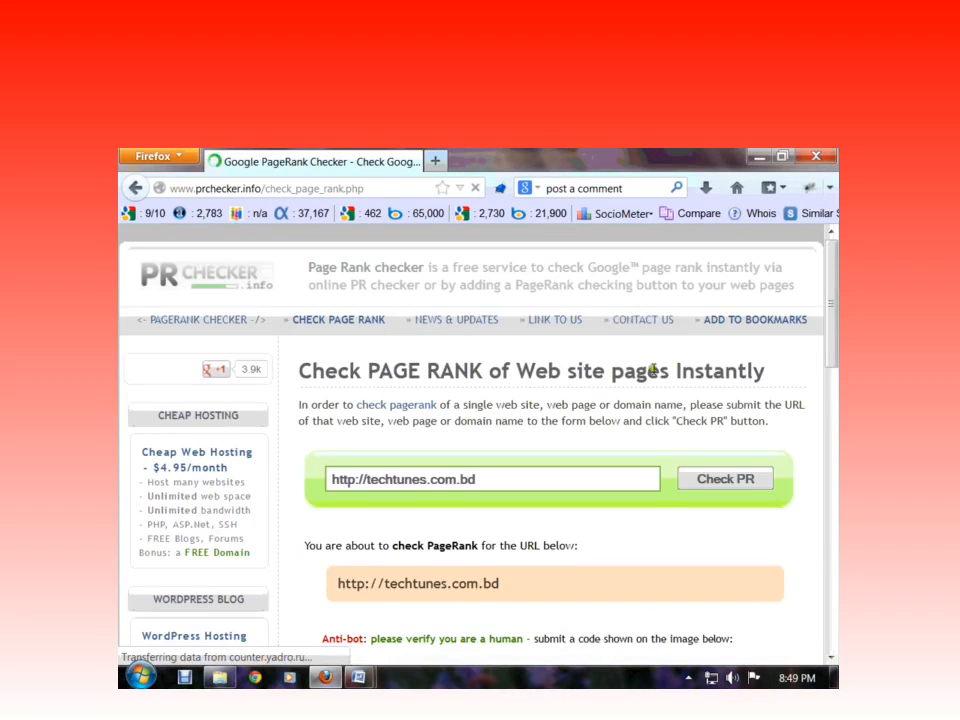
pyautogui.scroll(-2, 640, 434)
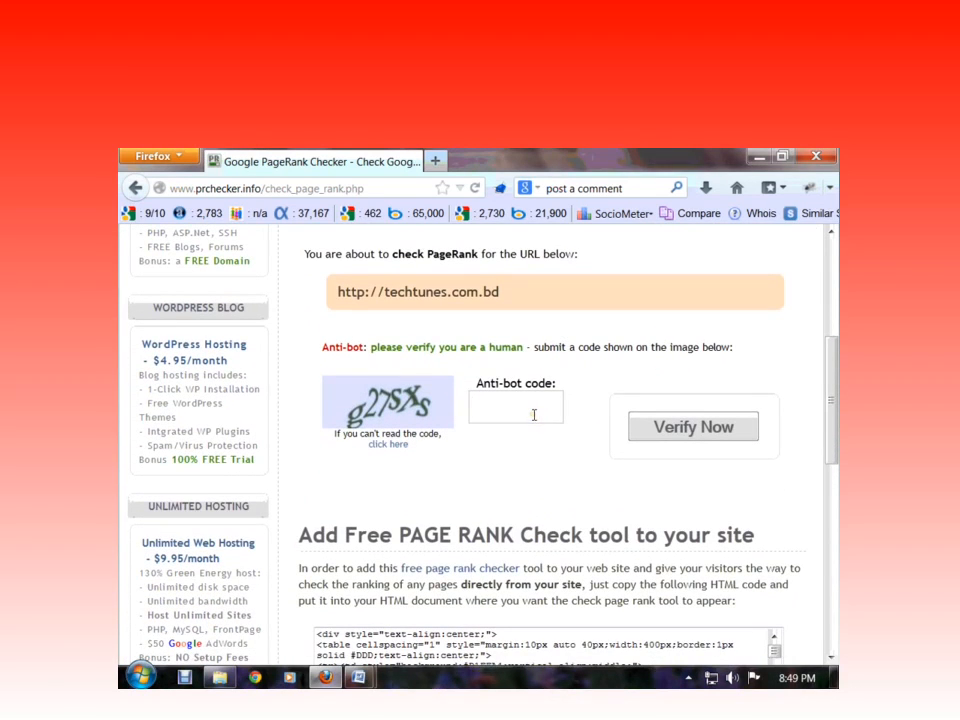
pyautogui.click(534, 414)
pyautogui.write('g27sxs')
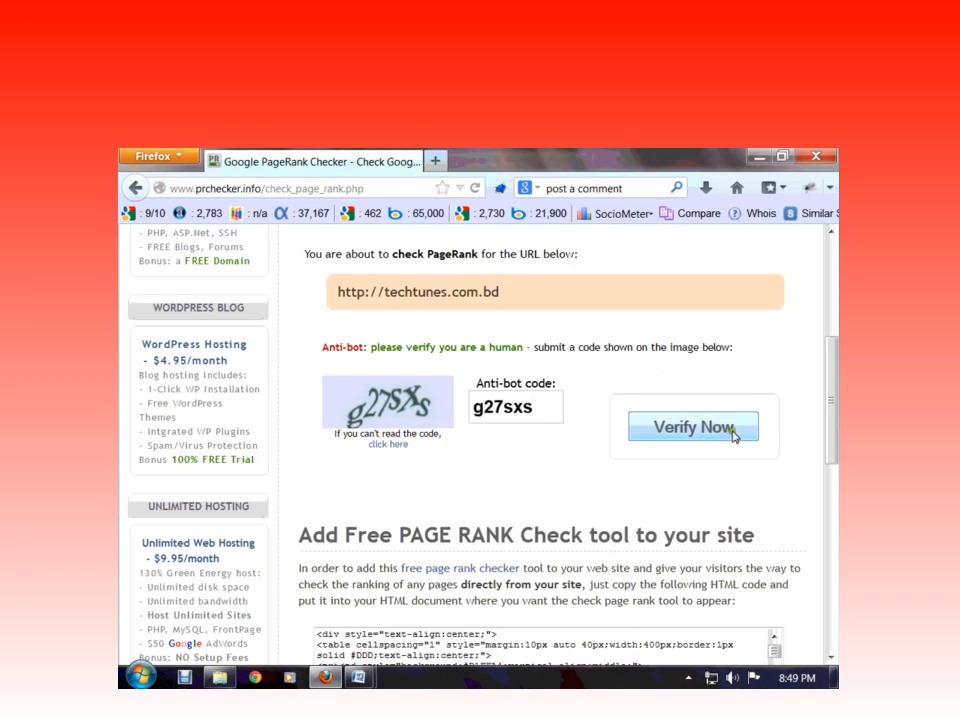
pyautogui.click(692, 427)
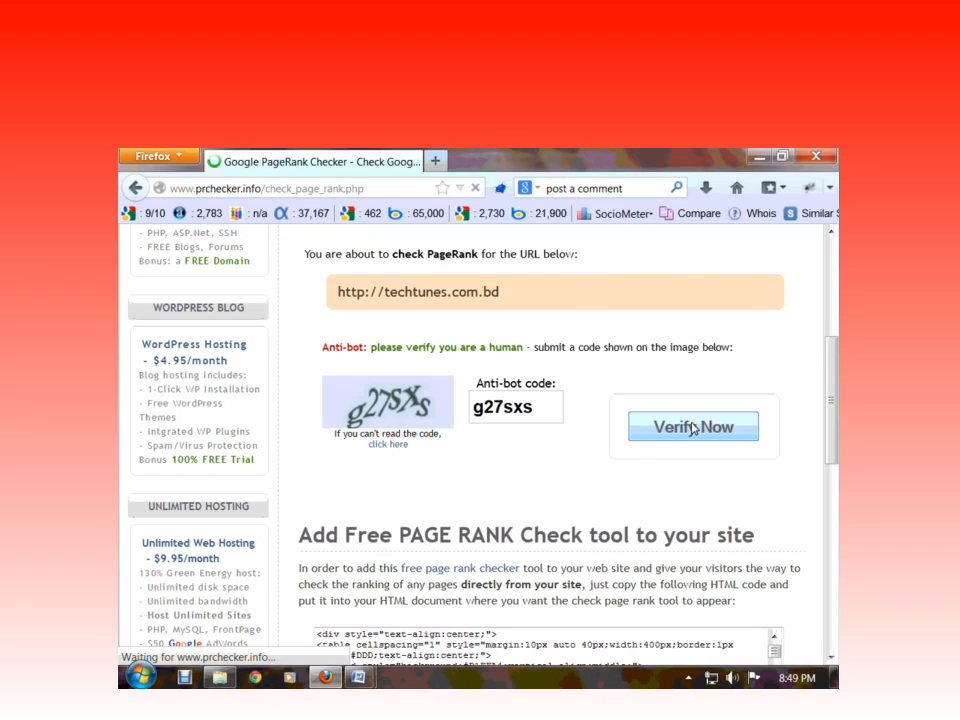
# - Examine the techtunes.com.bd PageRank result, highlighting the web page URL and its rank score
pyautogui.scroll(-2, 688, 425)
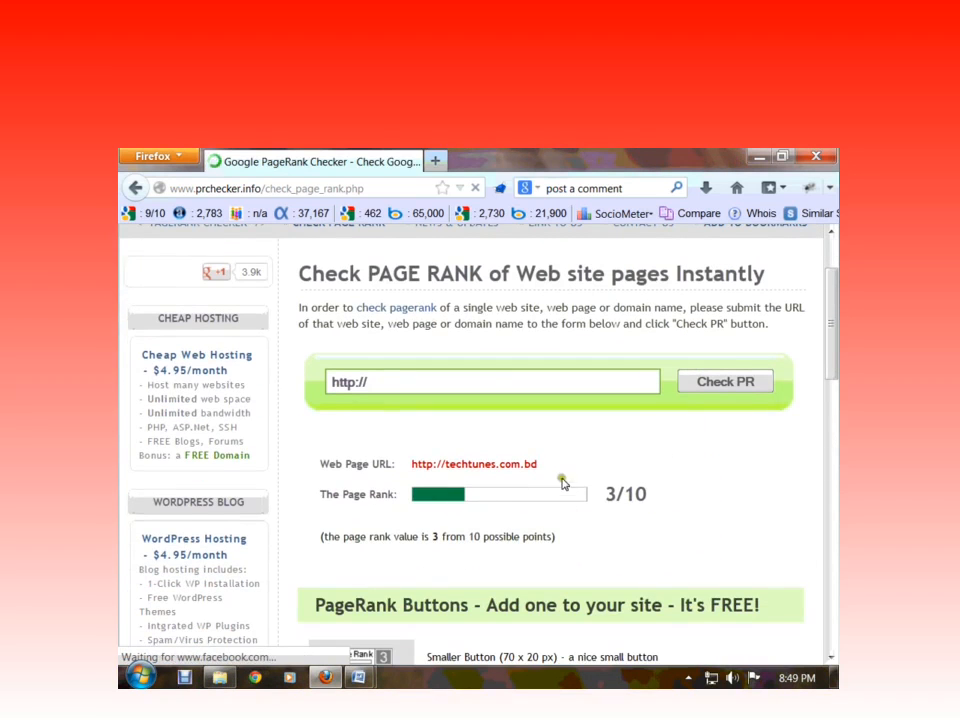
pyautogui.tripleClick(428, 462)
pyautogui.click(650, 497)
pyautogui.moveTo(650, 497); pyautogui.dragTo(612, 495)
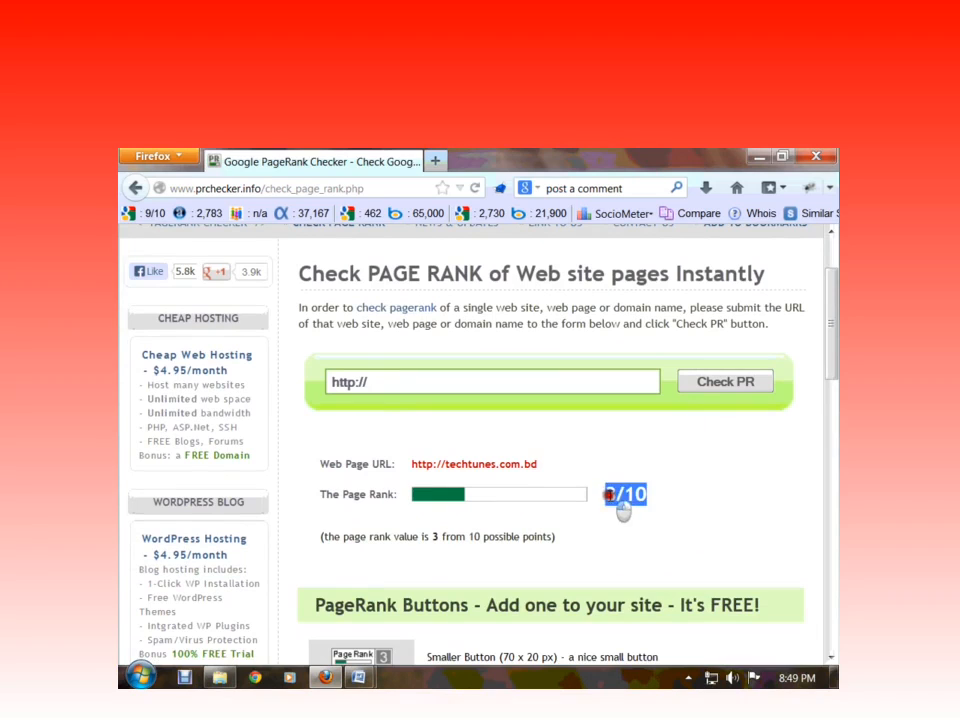
pyautogui.click(692, 497)
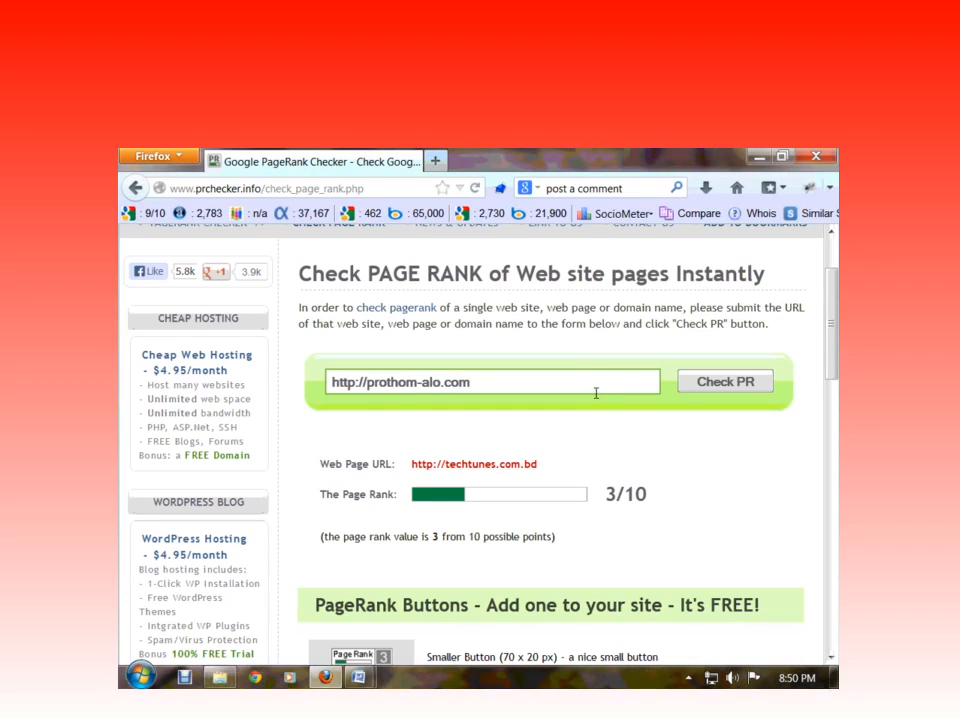
pyautogui.click(742, 388)
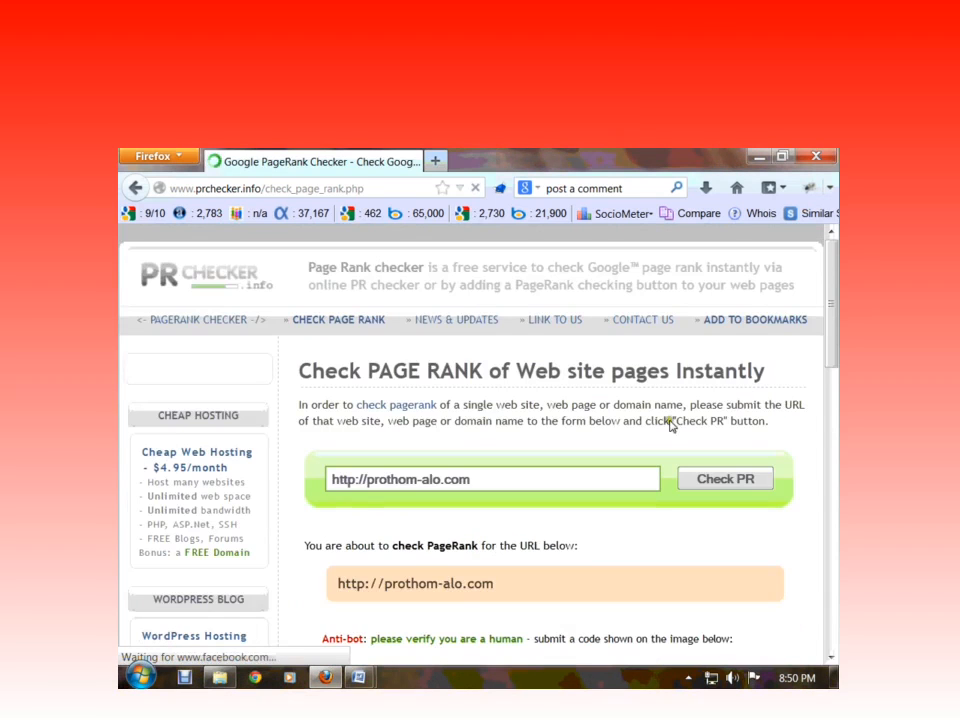
pyautogui.click(512, 606)
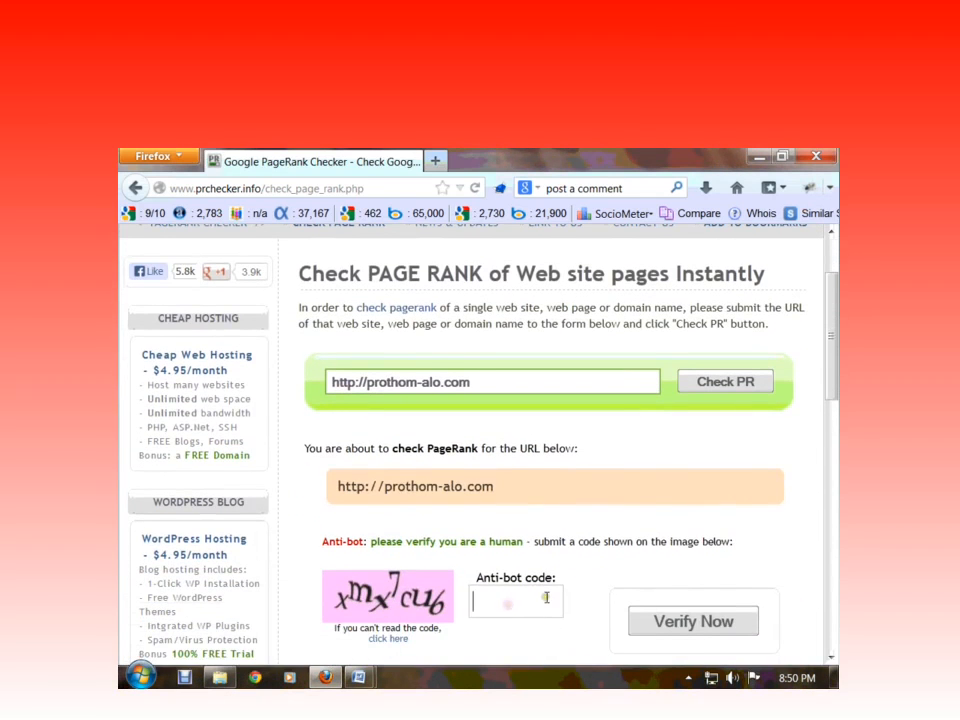
pyautogui.write('xmx7cu')
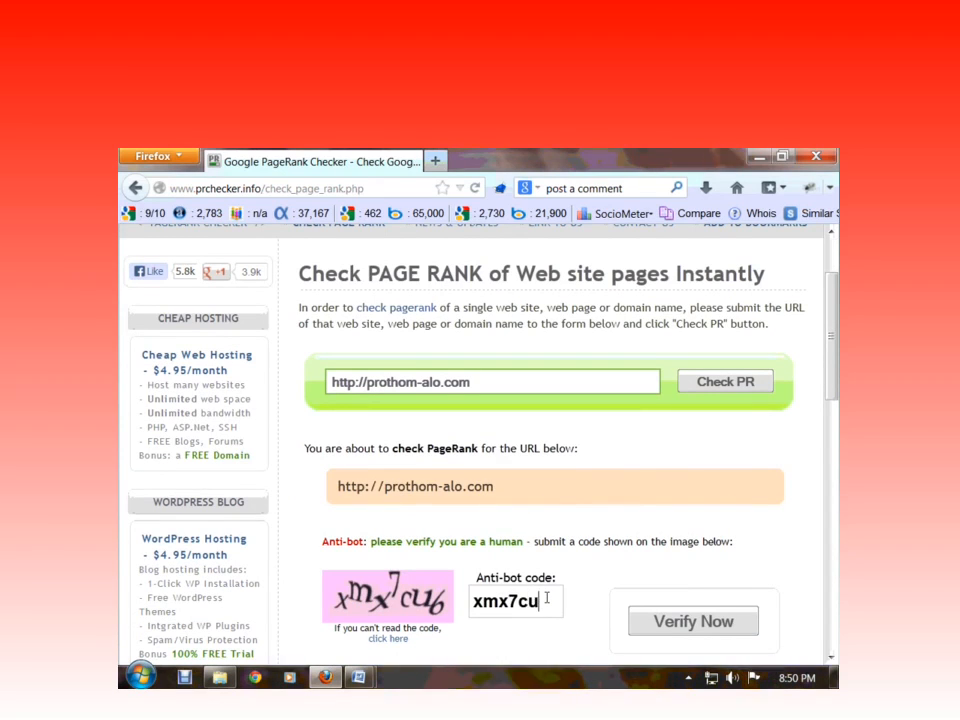
pyautogui.write('6')
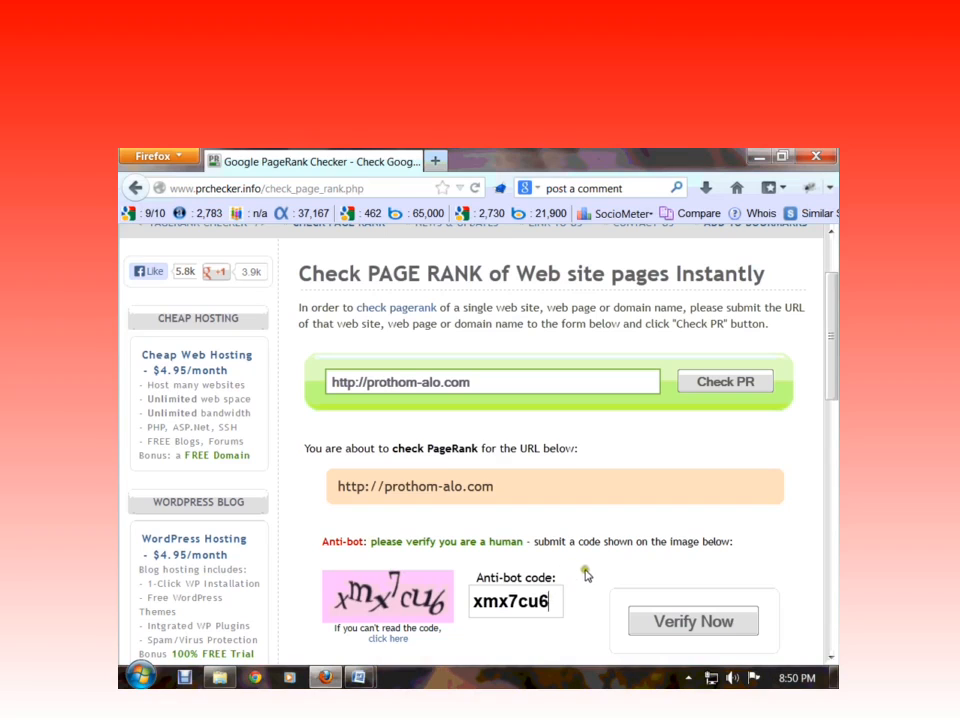
pyautogui.click(675, 637)
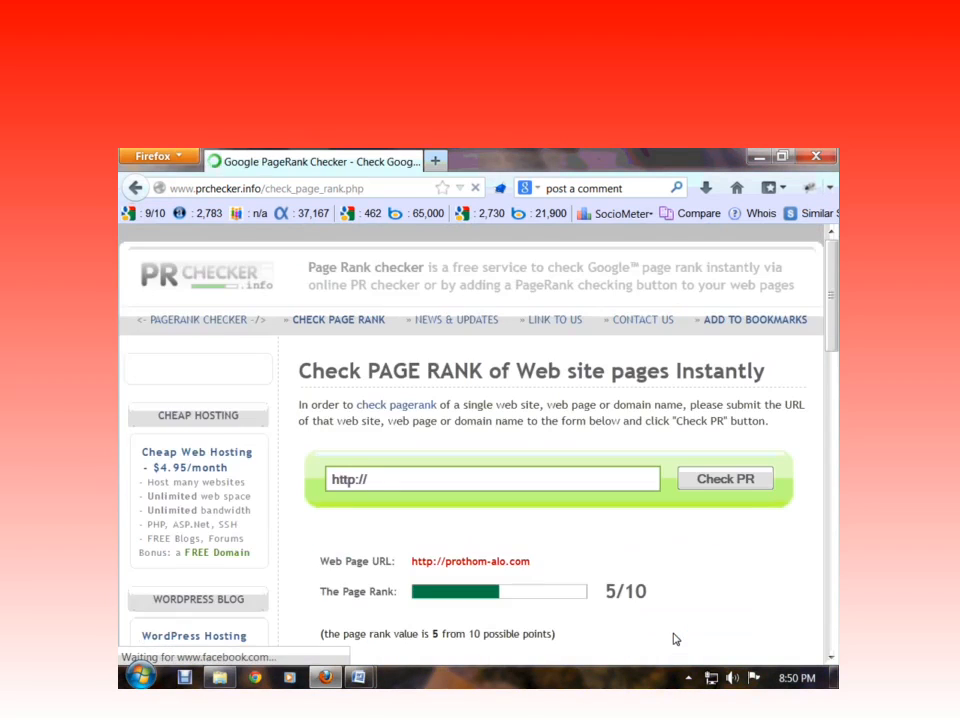
# - Examine the prothom-alo.com PageRank result, highlighting the web page URL and rank score, and highlight the page's heading and introduction
pyautogui.moveTo(557, 456); pyautogui.dragTo(377, 457)
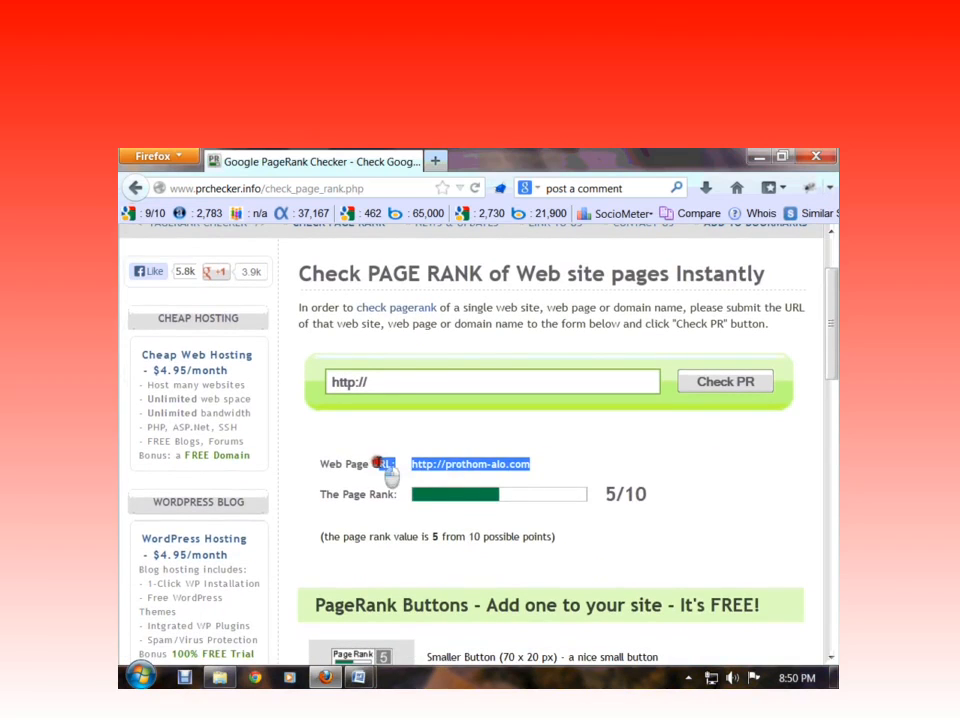
pyautogui.moveTo(750, 536); pyautogui.dragTo(604, 506)
pyautogui.moveTo(709, 516); pyautogui.dragTo(608, 496)
pyautogui.scroll(-3, 626, 536)
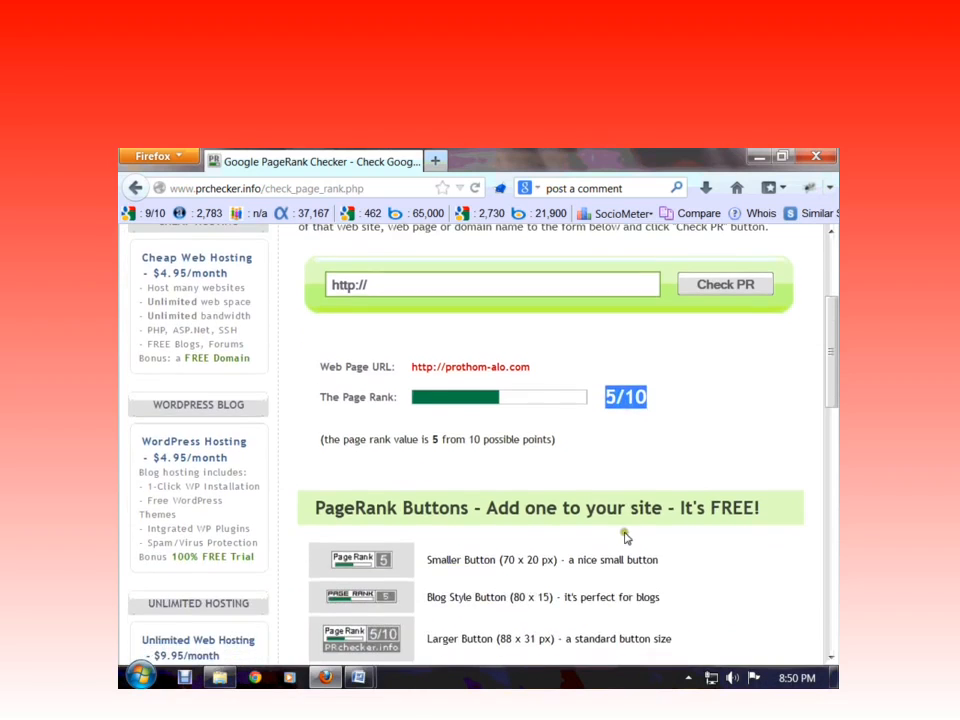
pyautogui.scroll(1, 622, 537)
pyautogui.scroll(3, 622, 537)
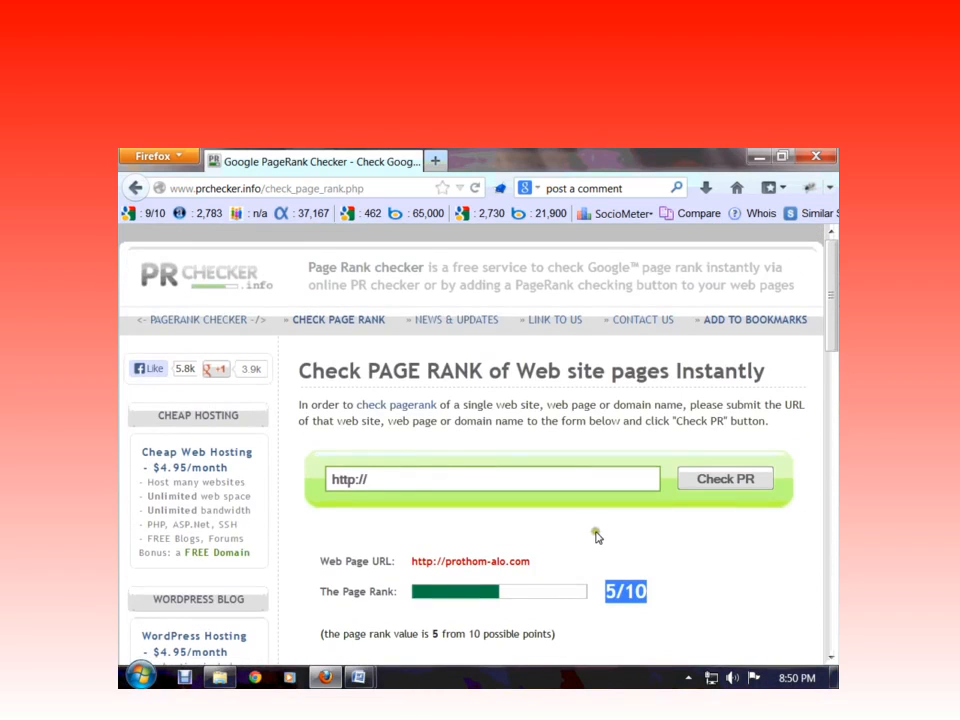
pyautogui.moveTo(325, 372); pyautogui.dragTo(776, 407)
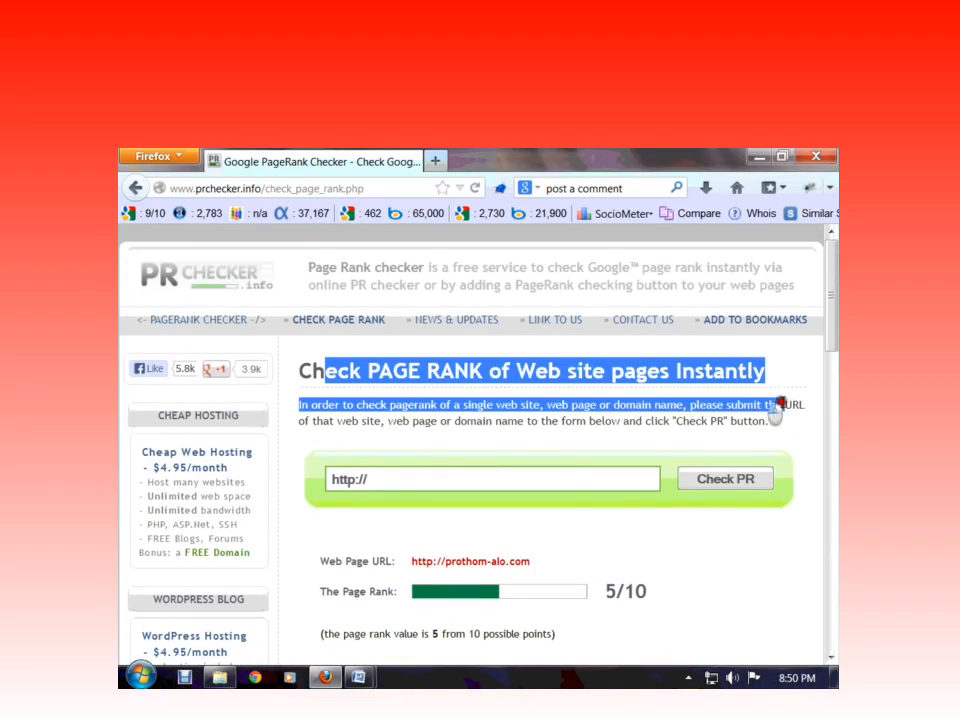
pyautogui.click(654, 530)
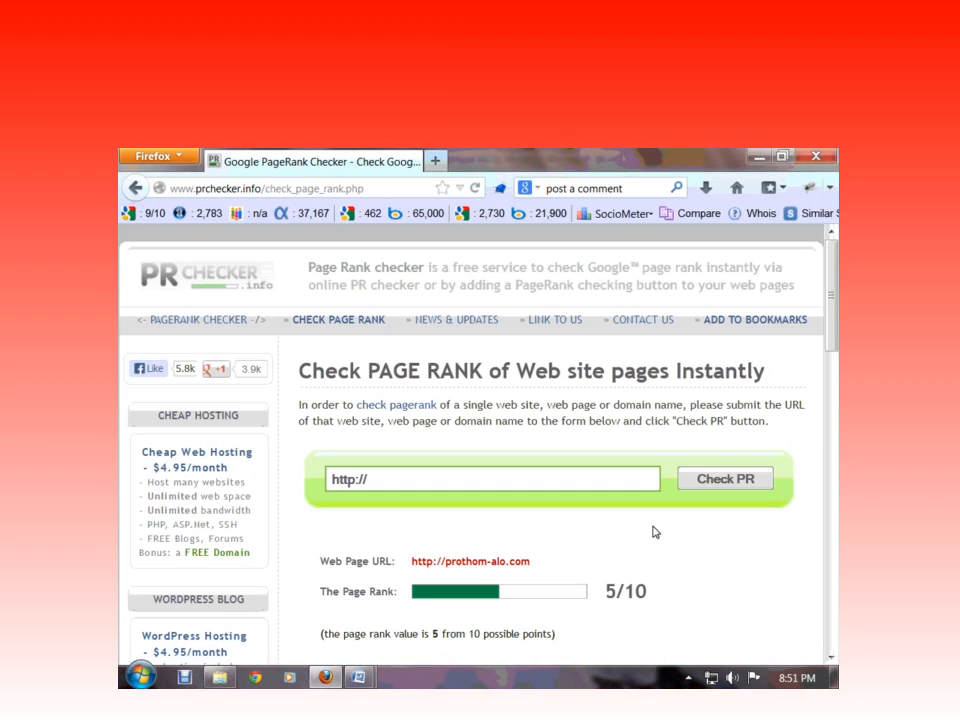
pyautogui.moveTo(357, 677)
pyautogui.click(413, 622)
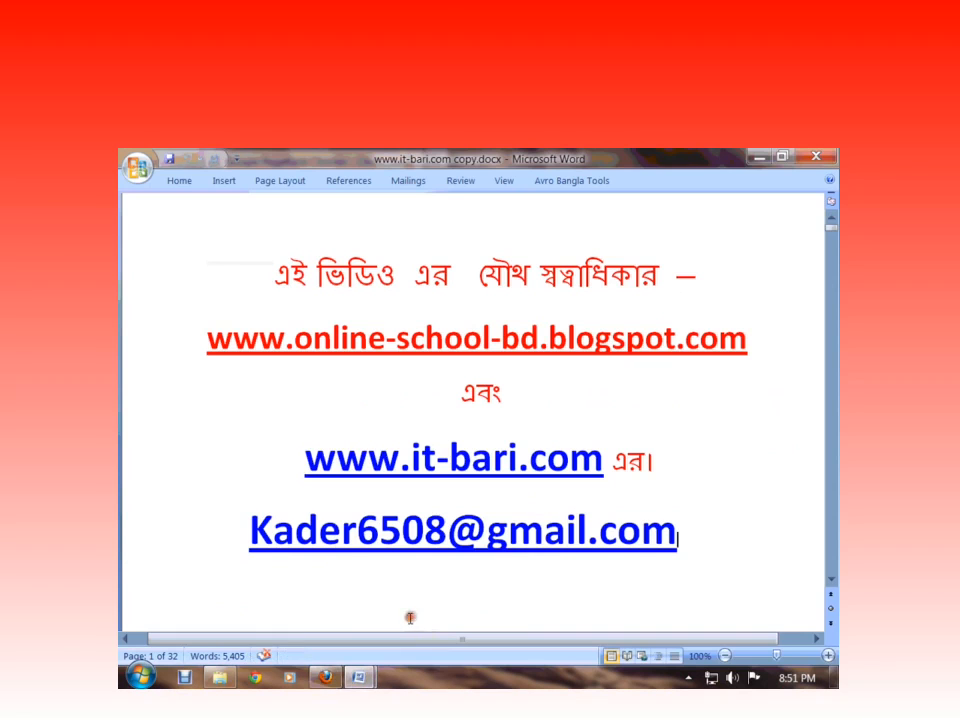
pyautogui.moveTo(410, 637)
pyautogui.mouseDown()
pyautogui.moveTo(422, 638)
pyautogui.moveTo(409, 637)
pyautogui.mouseUp()
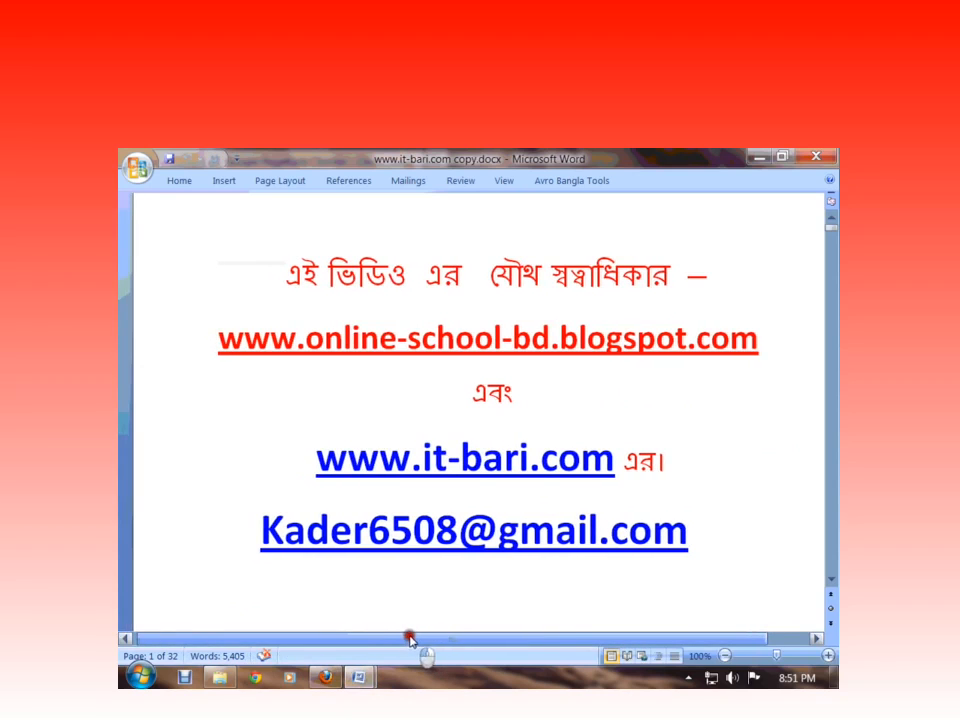